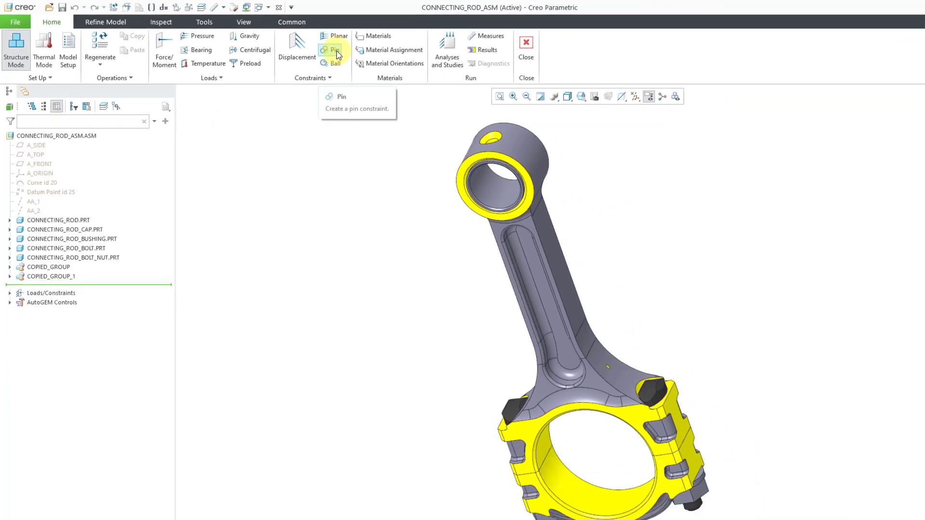
# Step: Start pin constraint Constraint1 referencing the two inner big-end bore surfaces
pyautogui.click(311, 48)
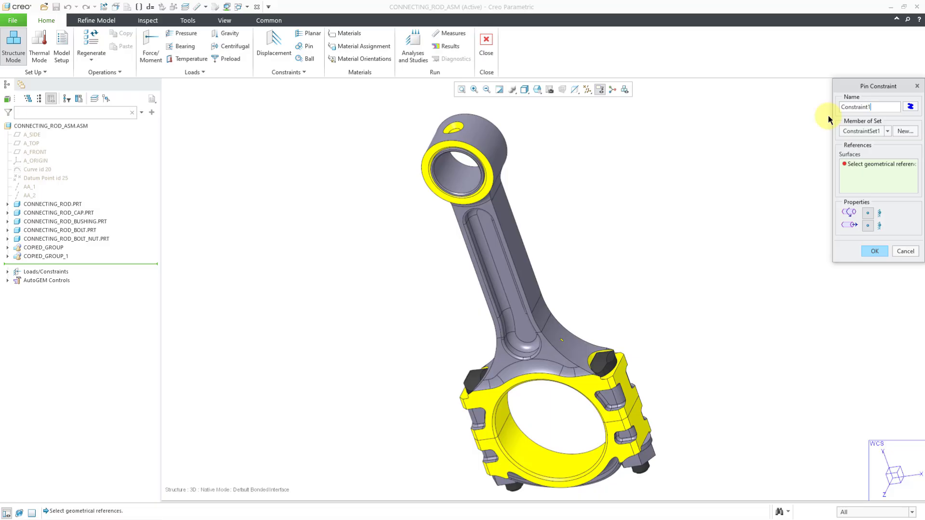
pyautogui.click(866, 108)
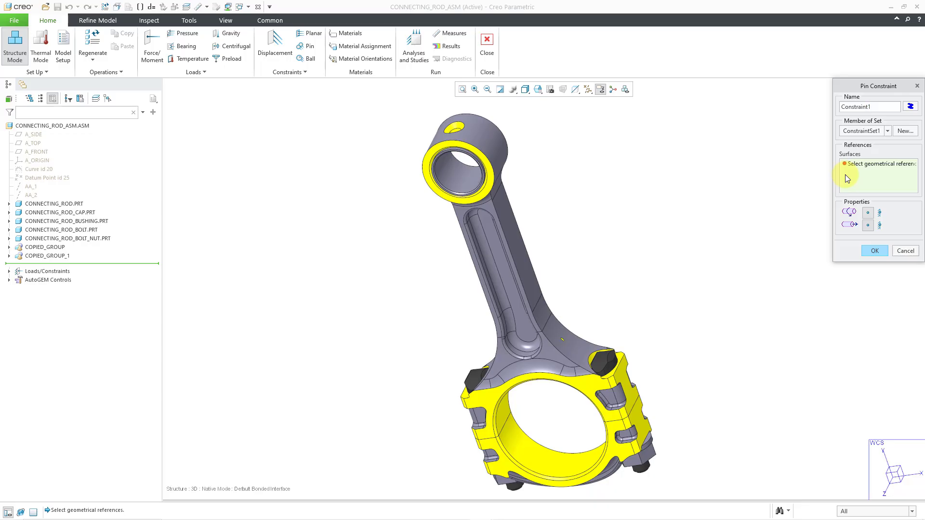
pyautogui.click(535, 454)
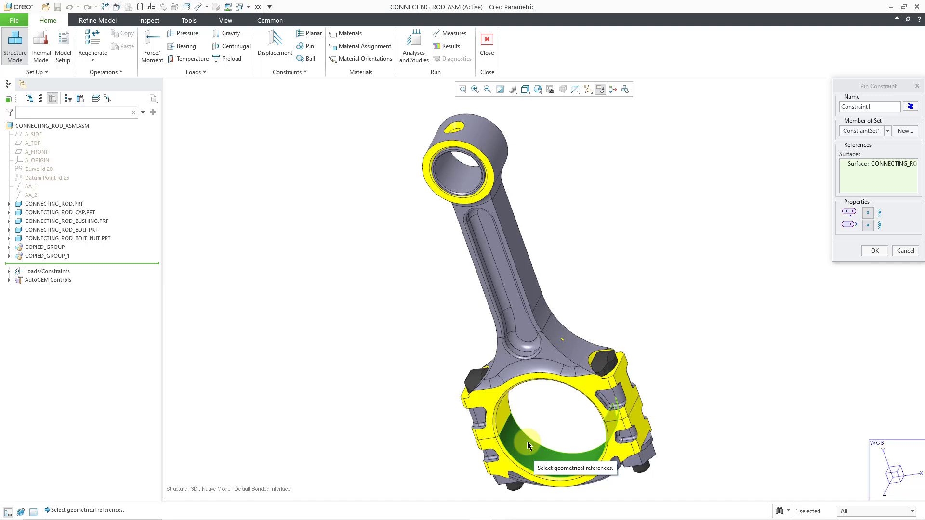
pyautogui.click(505, 419)
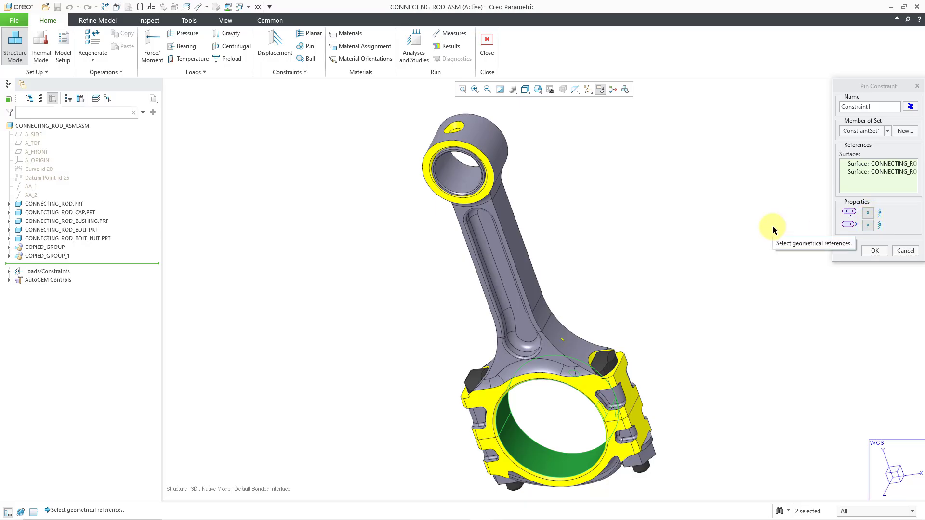
# Step: Create the pin constraint, bring the big end into view, and highlight ConstraintSet1 under Loads/Constraints
pyautogui.click(874, 251)
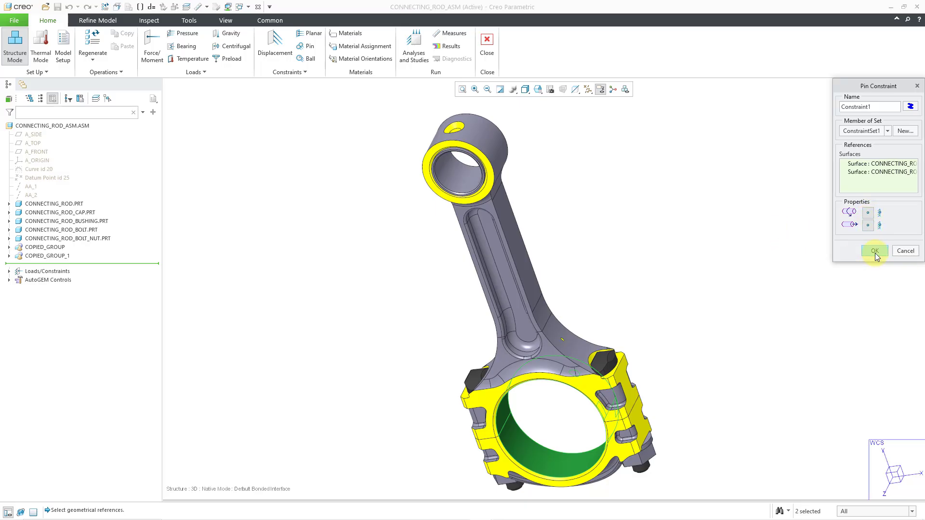
pyautogui.click(684, 251)
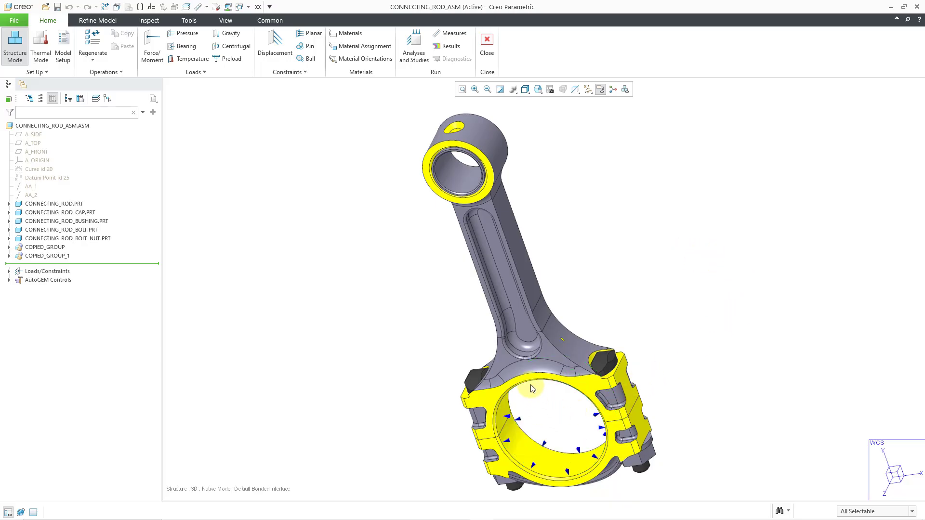
pyautogui.keyDown('shift'); pyautogui.moveTo(545, 349); pyautogui.dragTo(537, 232, button='middle'); pyautogui.keyUp('shift')
pyautogui.scroll(-5, 542, 374)
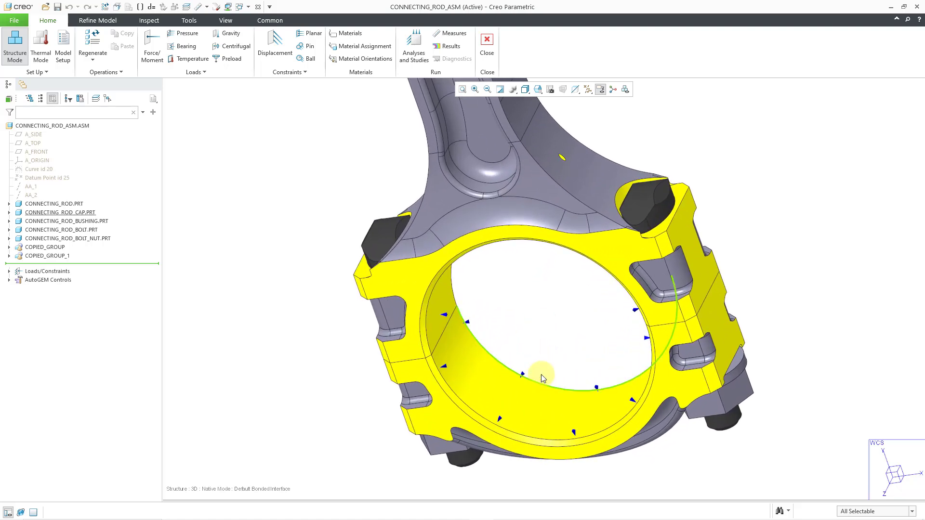
pyautogui.click(9, 271)
pyautogui.click(62, 282)
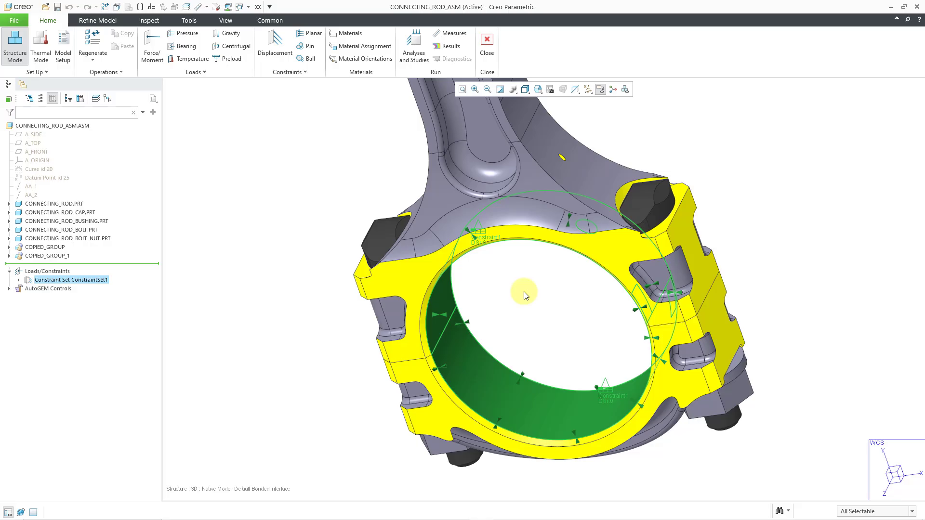
# Step: Edit Constraint1 in ConstraintSet1 to make its angular constraint Free
pyautogui.click(19, 281)
pyautogui.click(60, 289)
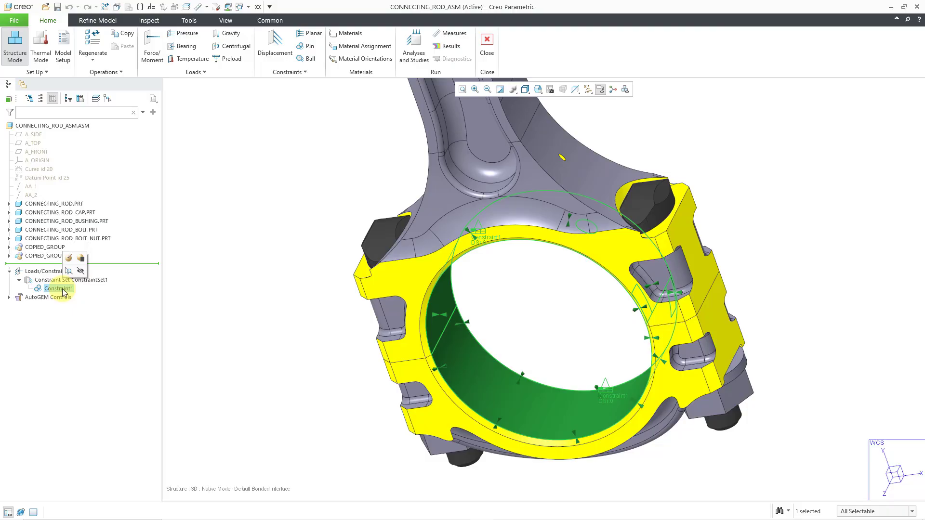
pyautogui.click(69, 259)
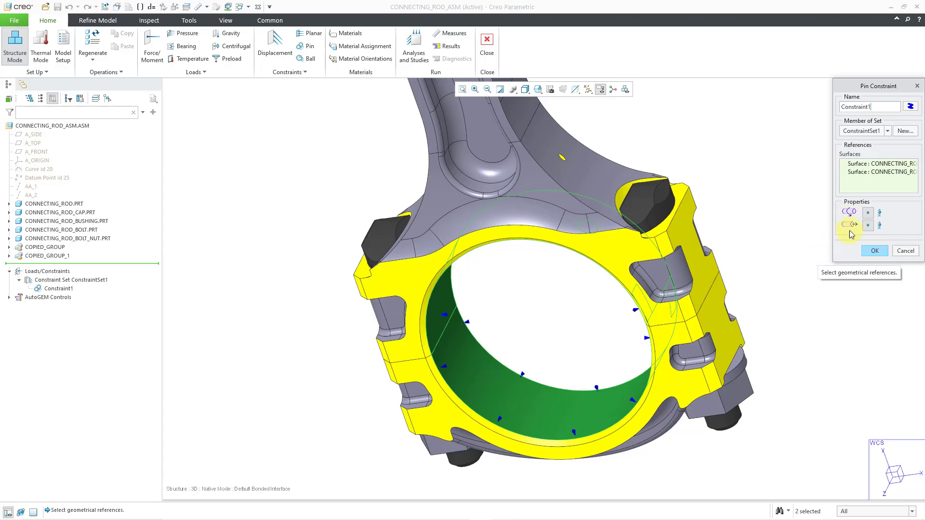
pyautogui.click(881, 215)
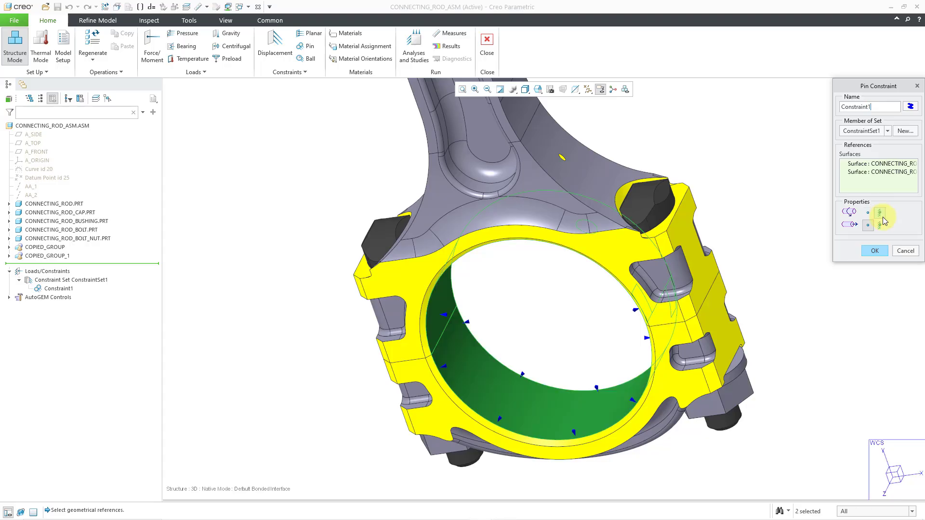
pyautogui.click(874, 251)
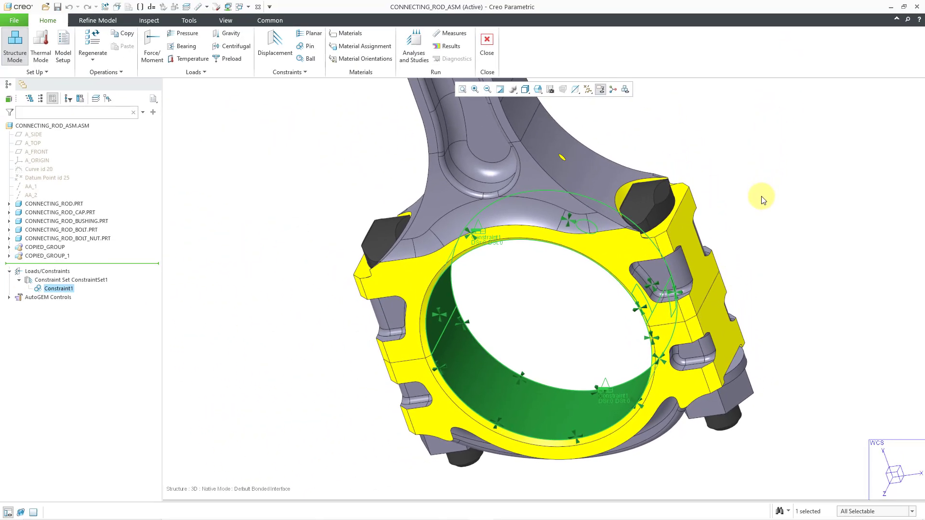
# Step: Edit Constraint1 again to set its axial constraint to Fixed
pyautogui.rightClick(786, 33)
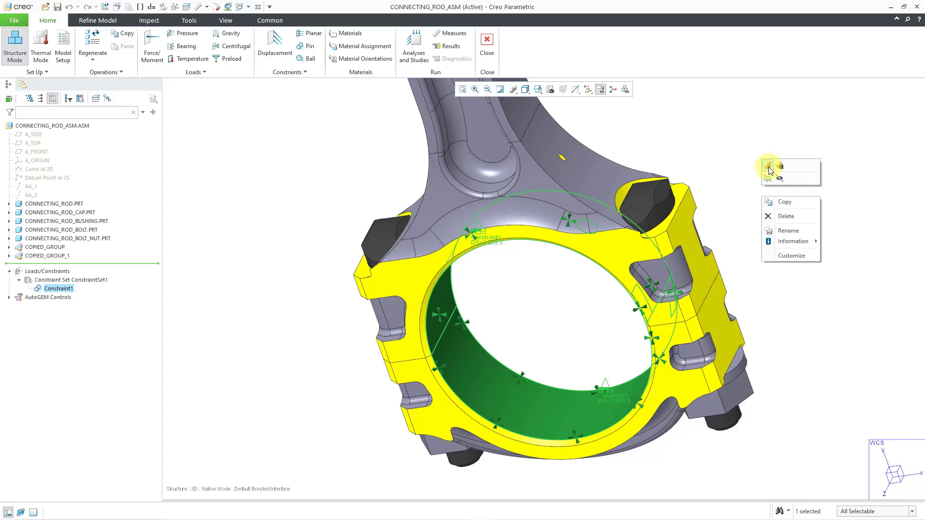
pyautogui.click(769, 167)
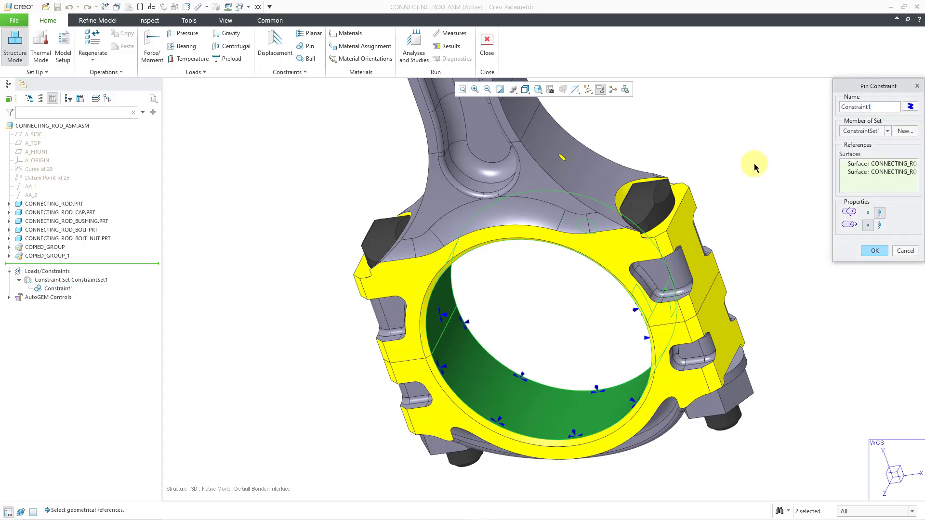
pyautogui.click(880, 226)
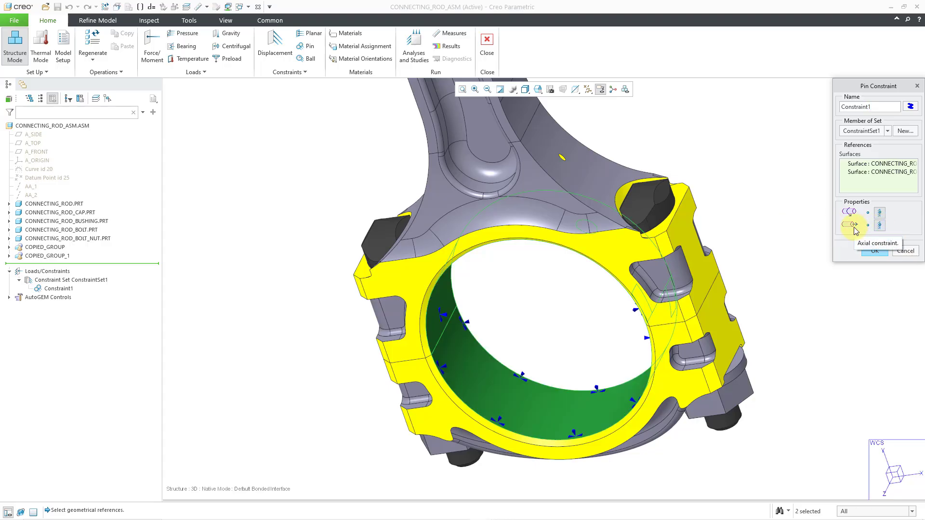
pyautogui.click(877, 251)
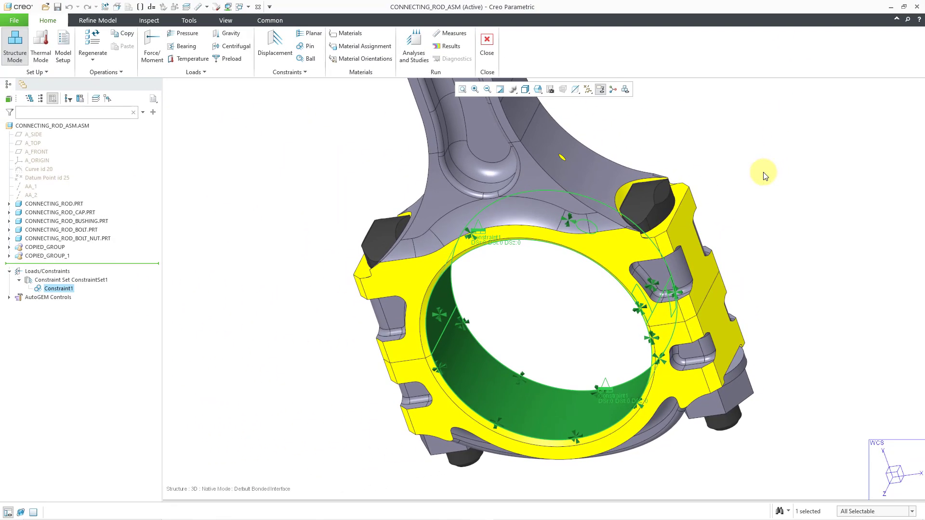
pyautogui.rightClick(764, 174)
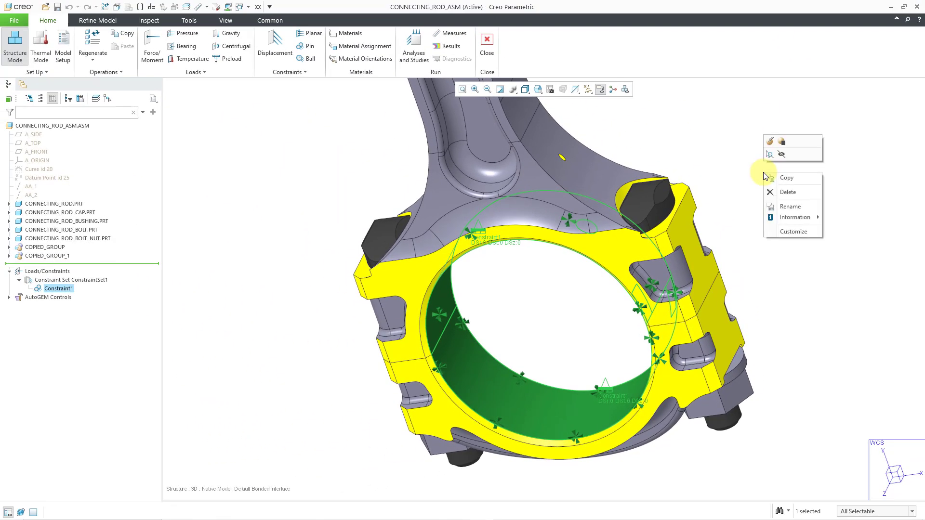
pyautogui.click(769, 142)
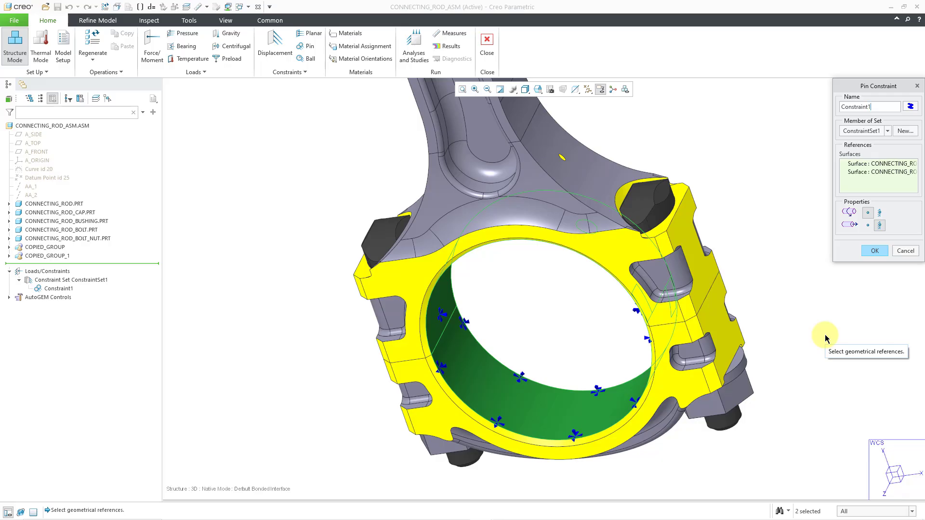
pyautogui.click(875, 251)
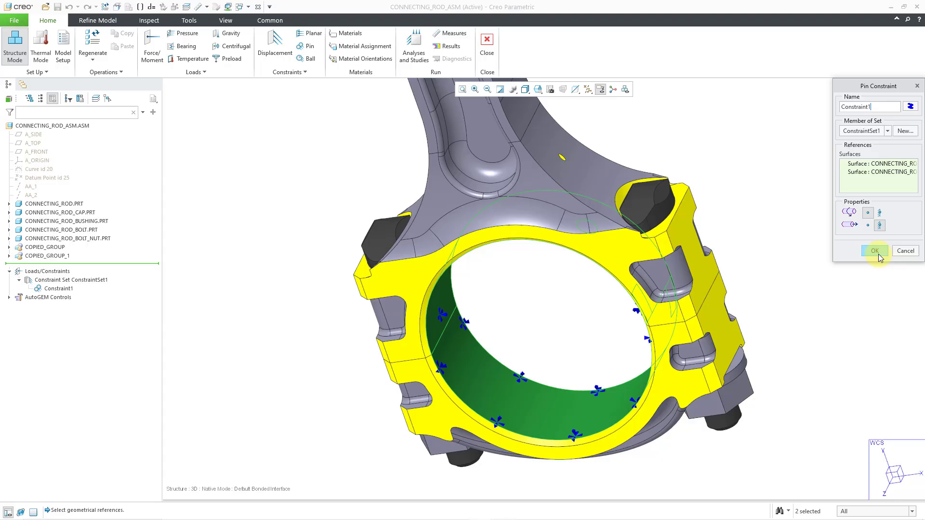
pyautogui.click(878, 254)
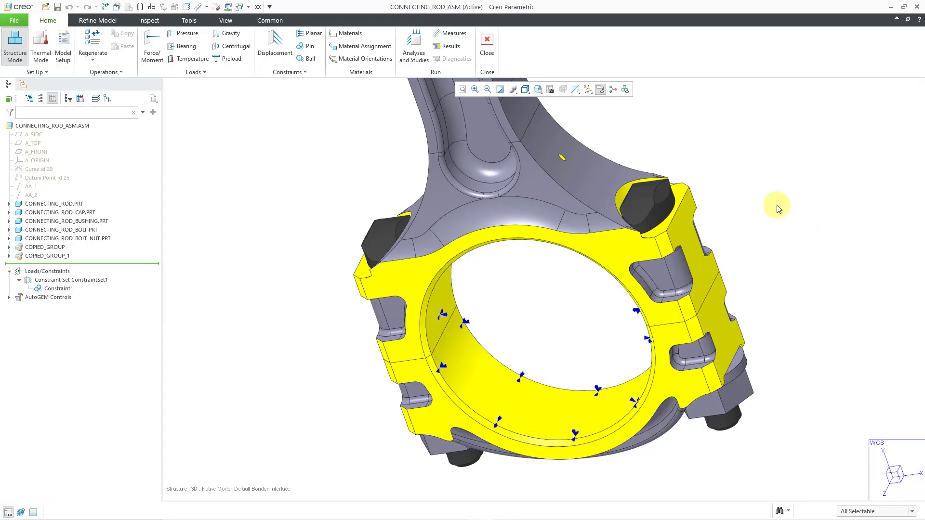
pyautogui.click(58, 288)
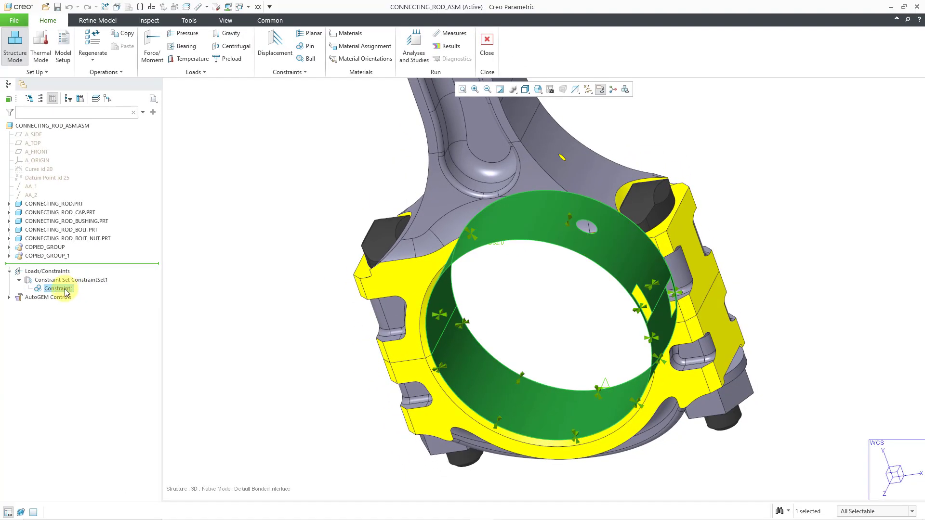
# Step: Edit Constraint1 to change its angular constraint to Fixed as well
pyautogui.rightClick(66, 292)
pyautogui.click(72, 263)
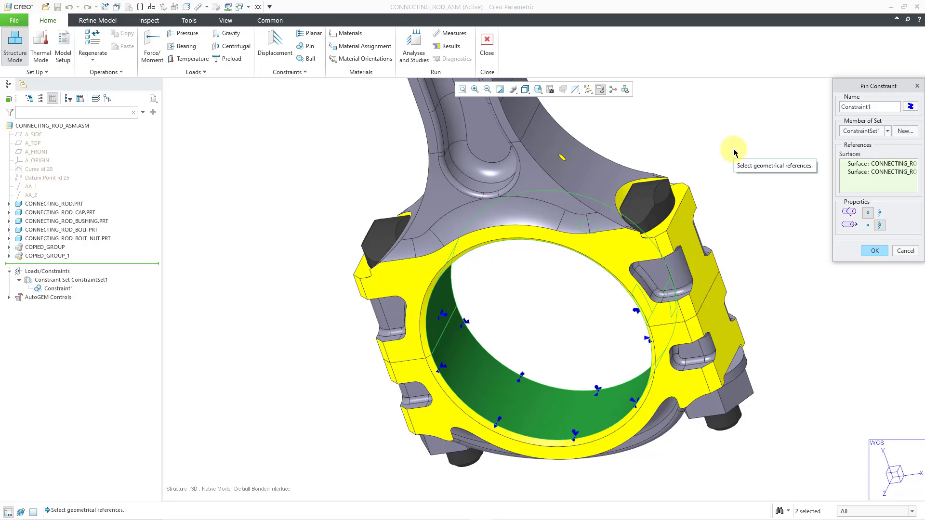
pyautogui.click(880, 213)
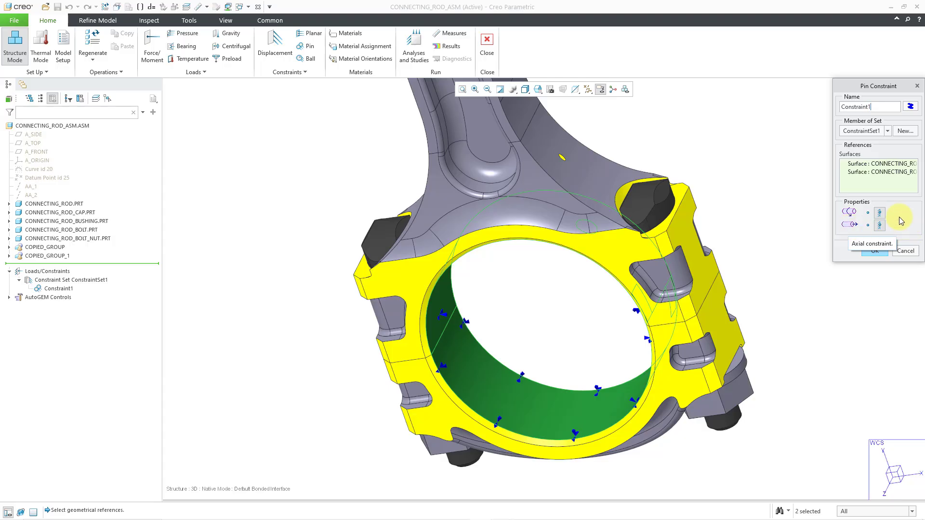
pyautogui.click(877, 251)
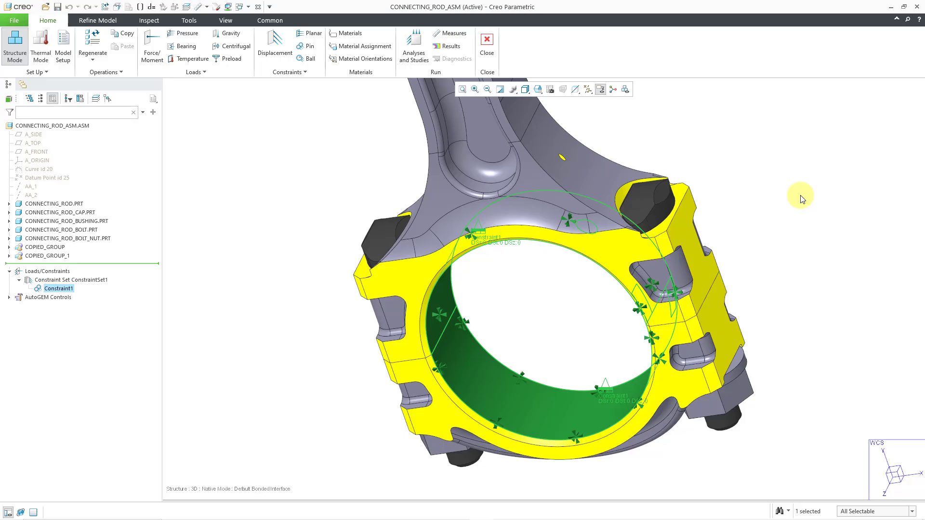
# Step: Reopen Constraint1's Pin Constraint definition to review its fixed angular and axial settings
pyautogui.rightClick(61, 293)
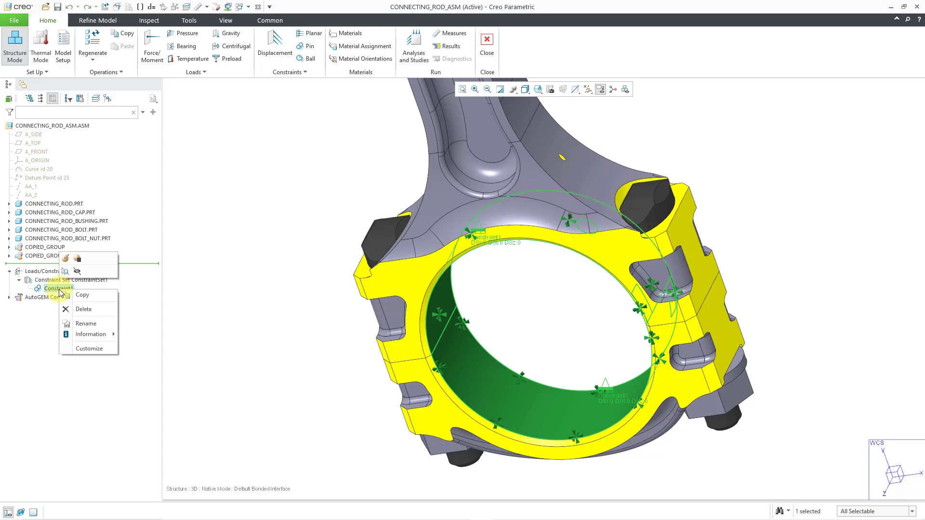
pyautogui.click(66, 258)
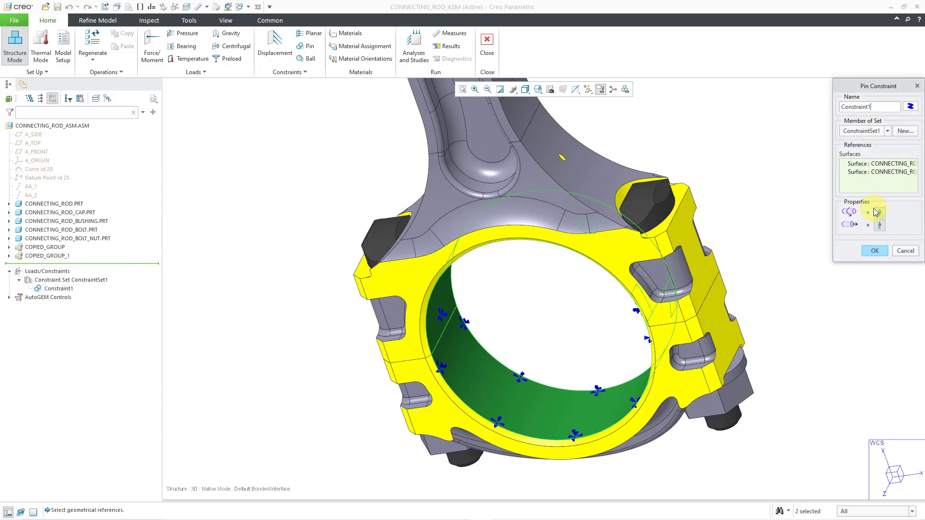